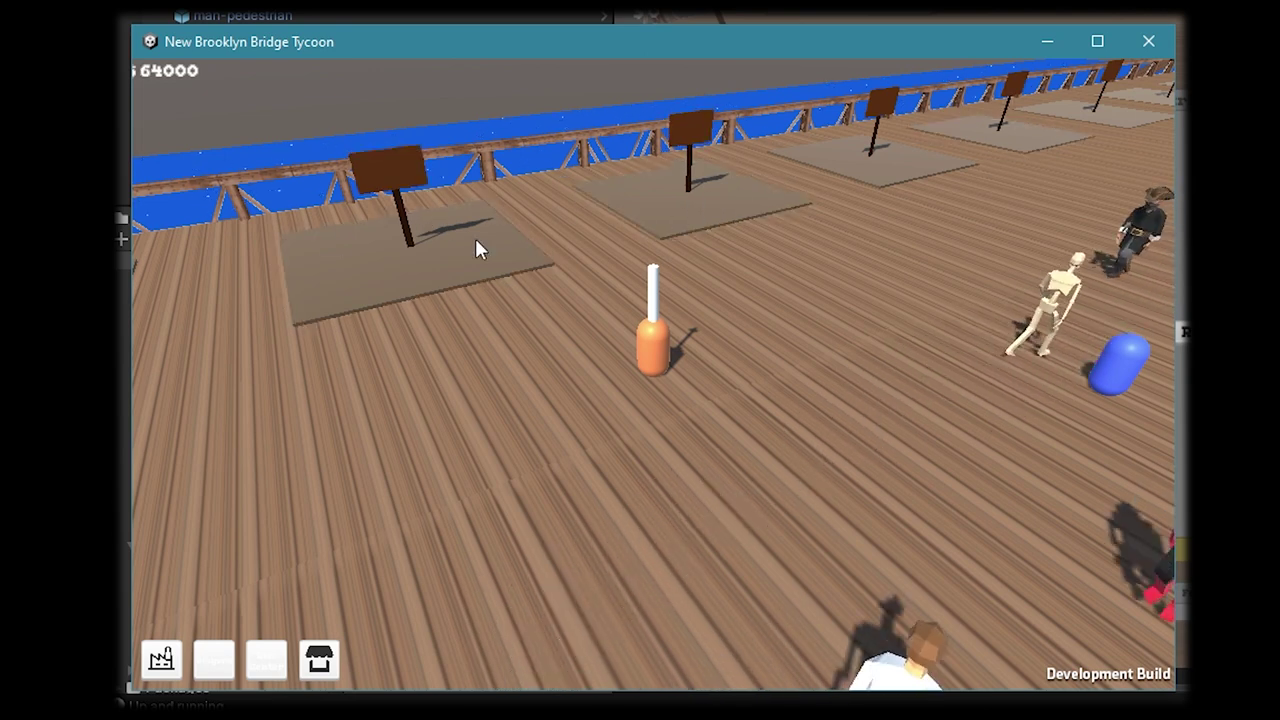
View the factory road deck and build a pizzeria on an empty boardwalk plot.
click(161, 659)
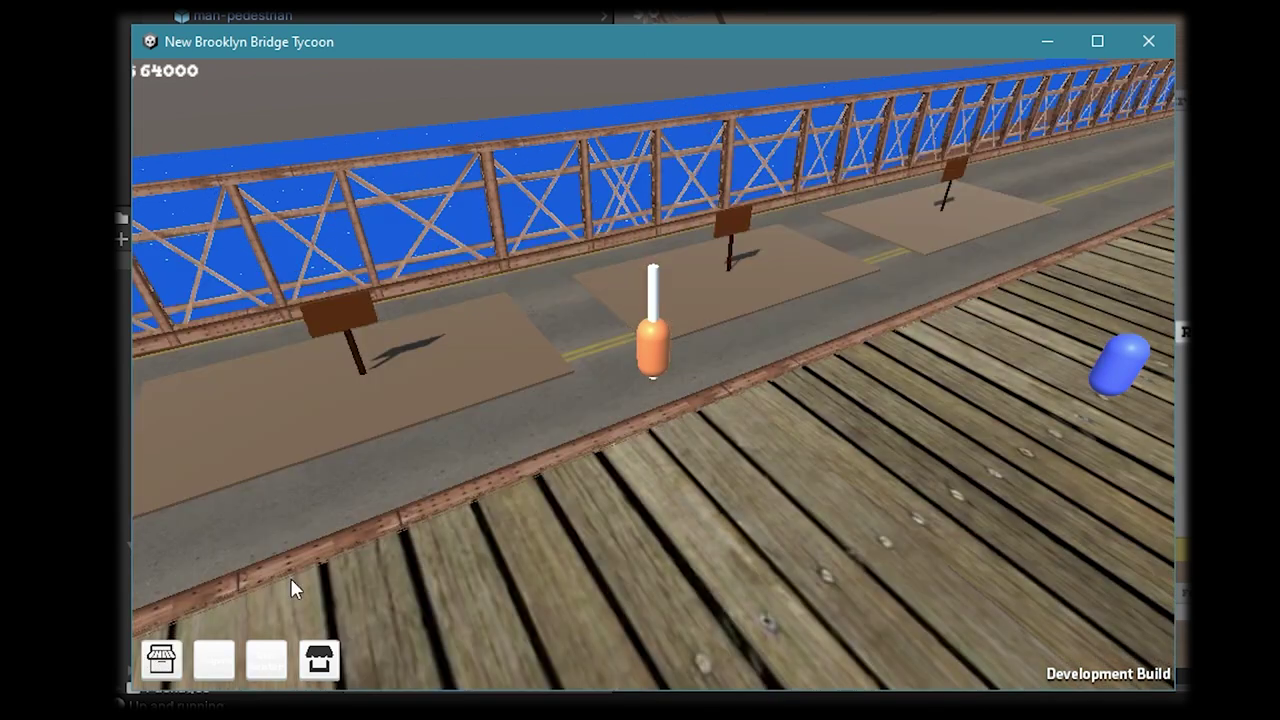
click(949, 230)
click(653, 636)
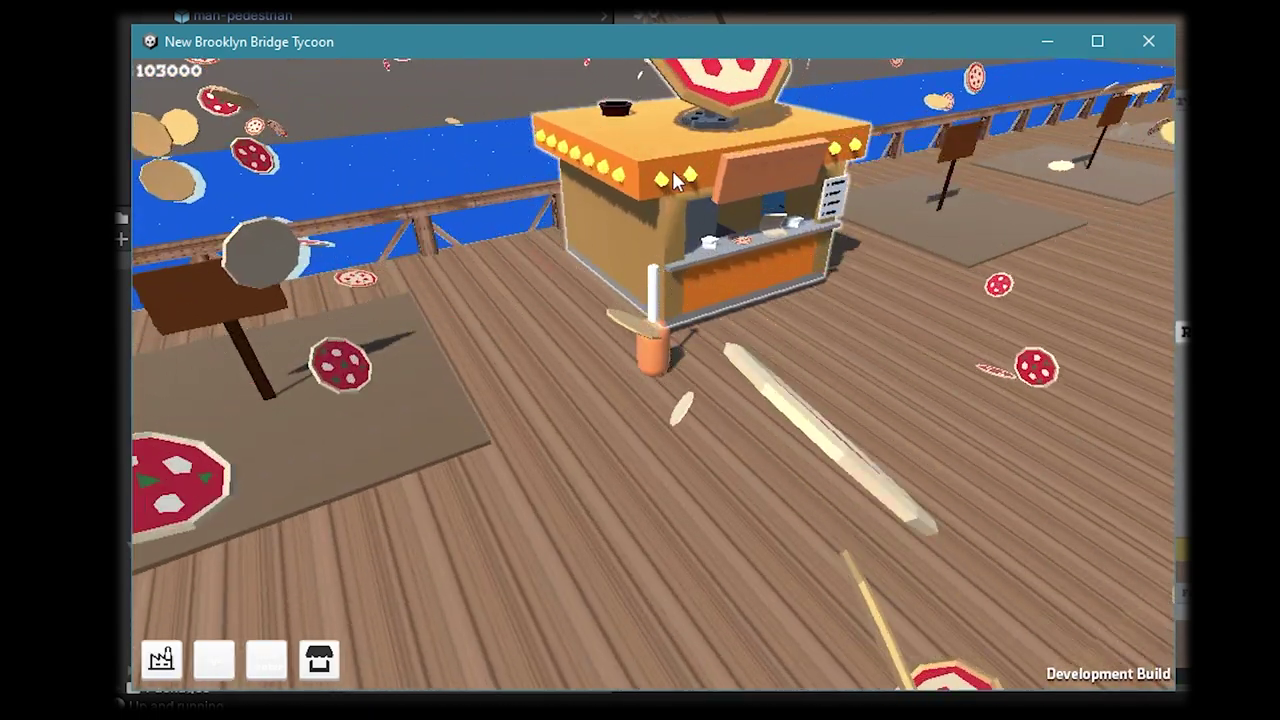
Inspect the pizzeria up close in both players' game windows.
click(689, 170)
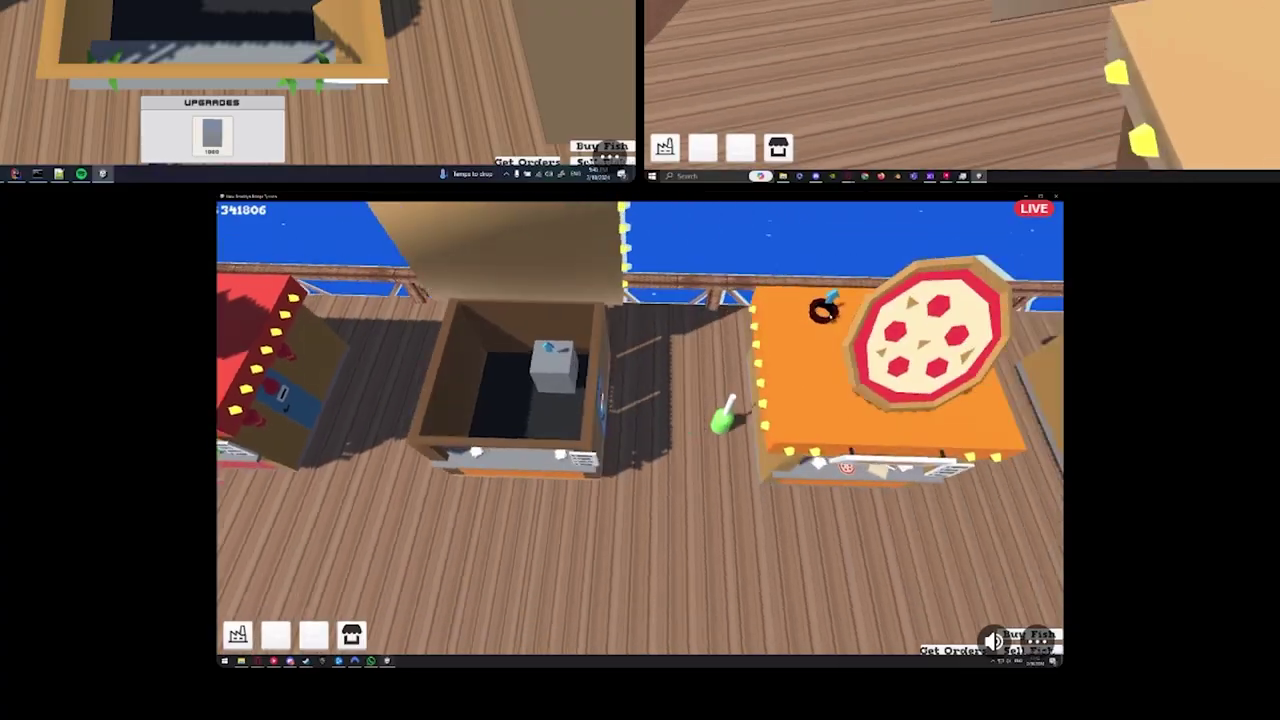
click(863, 278)
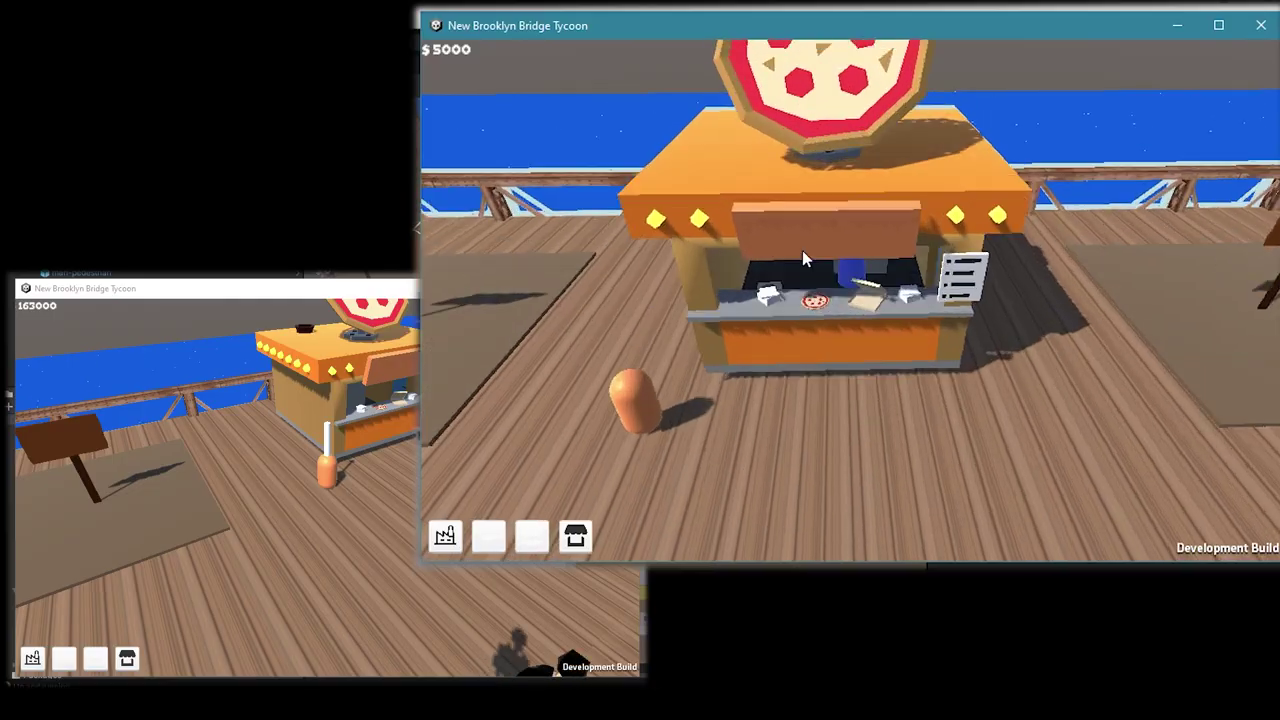
key(w)
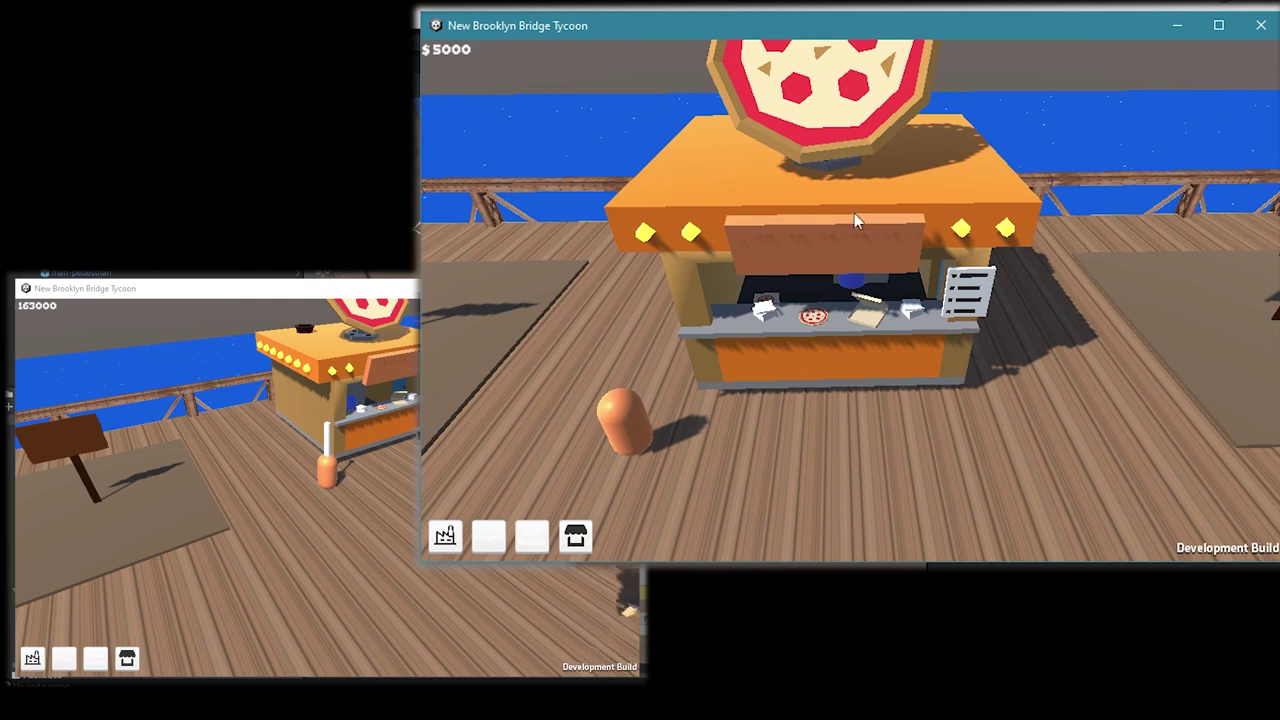
key(s)
click(381, 360)
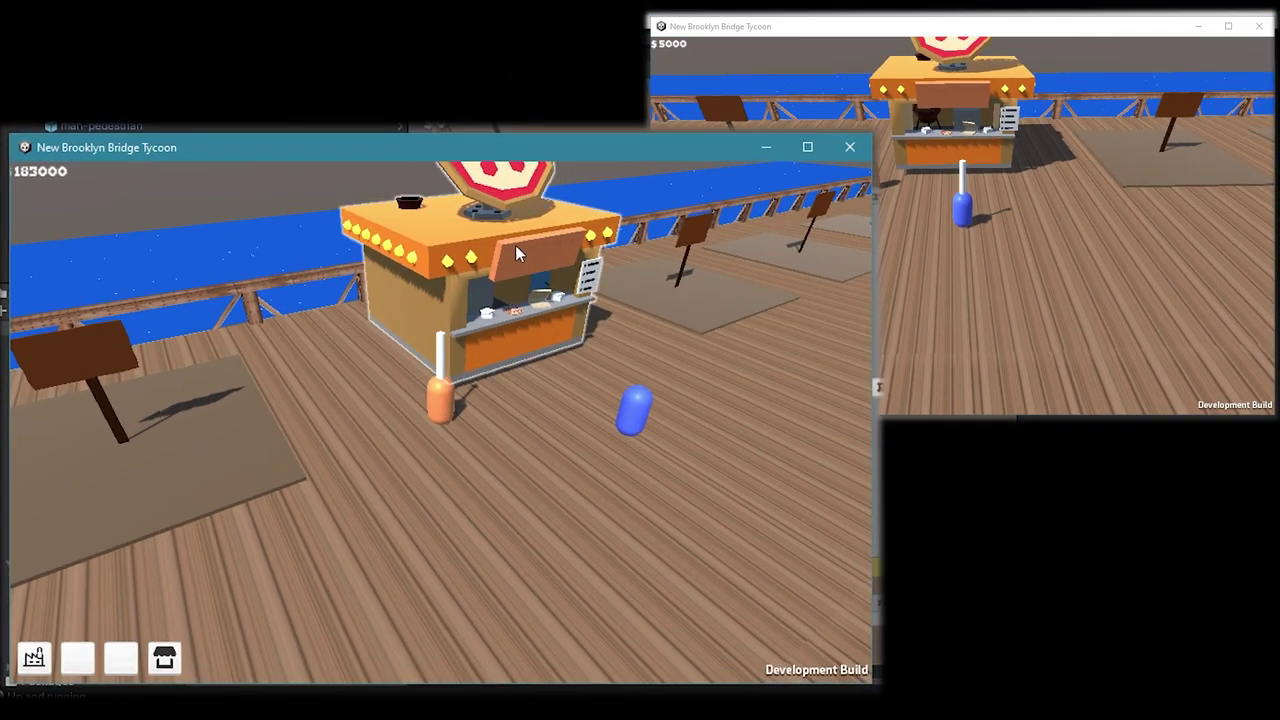
click(503, 297)
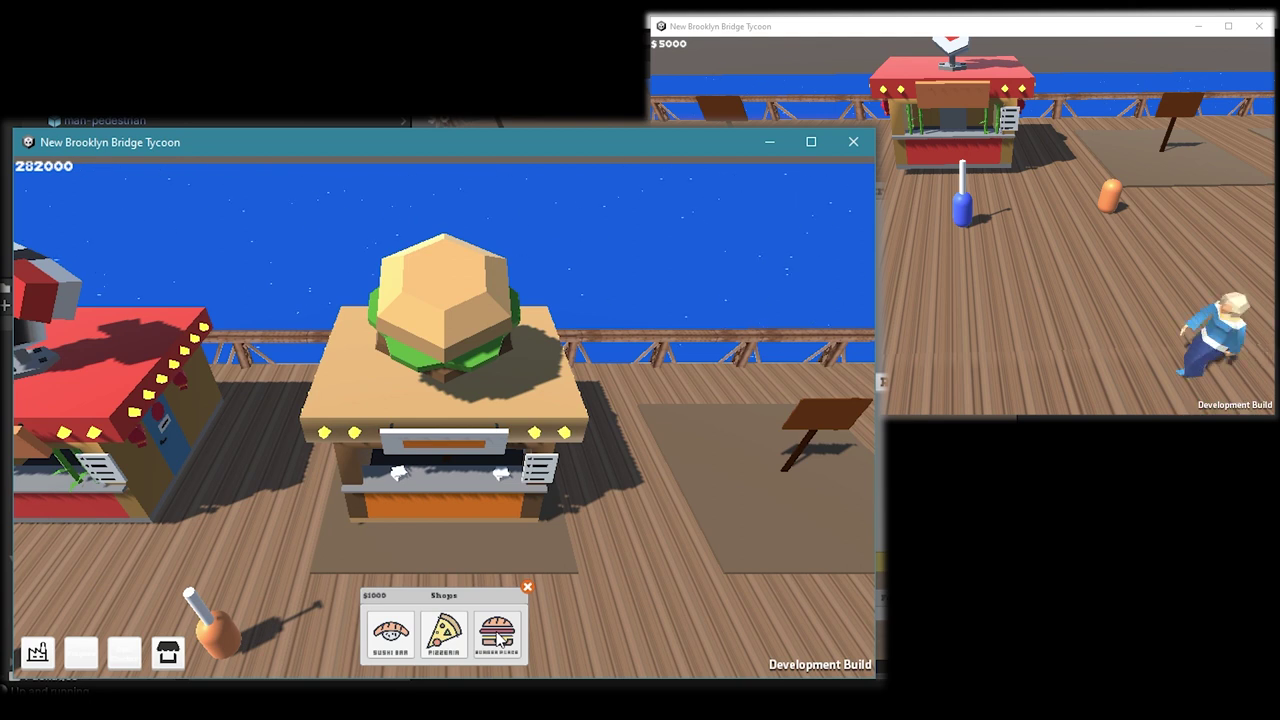
Build a burger shop on the plot next to the sushi bar as the orange player.
click(498, 637)
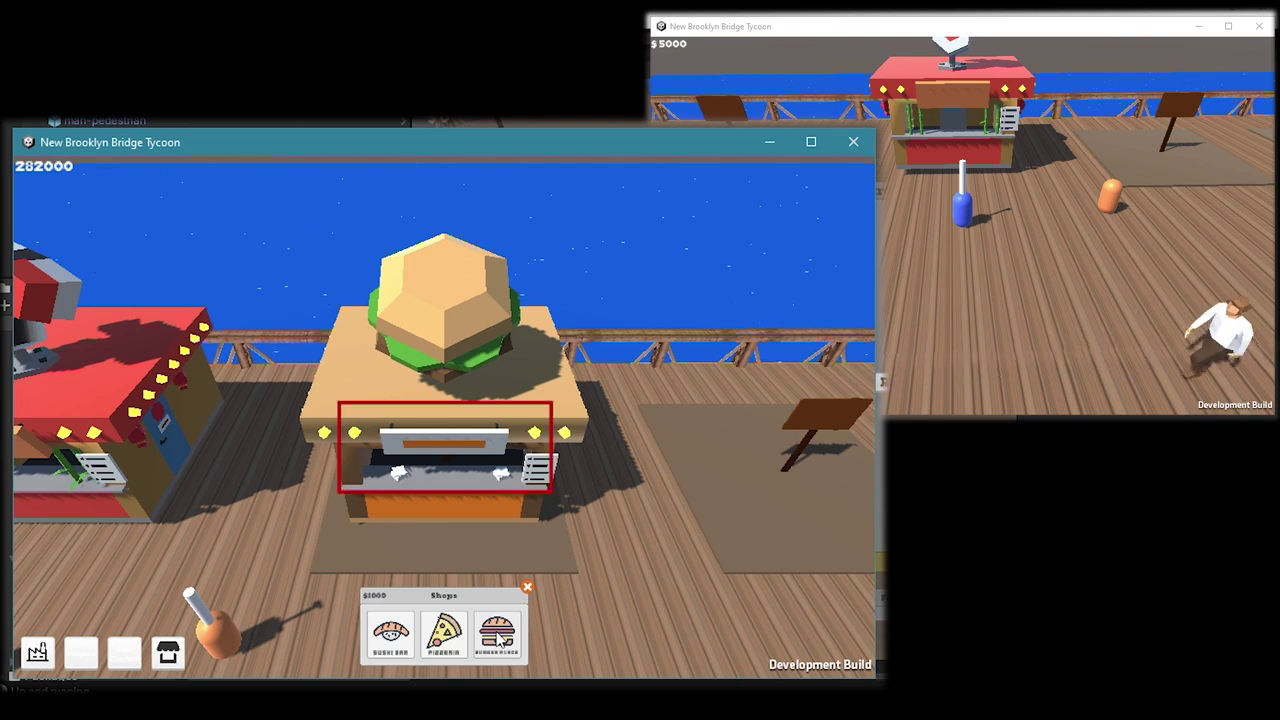
click(497, 638)
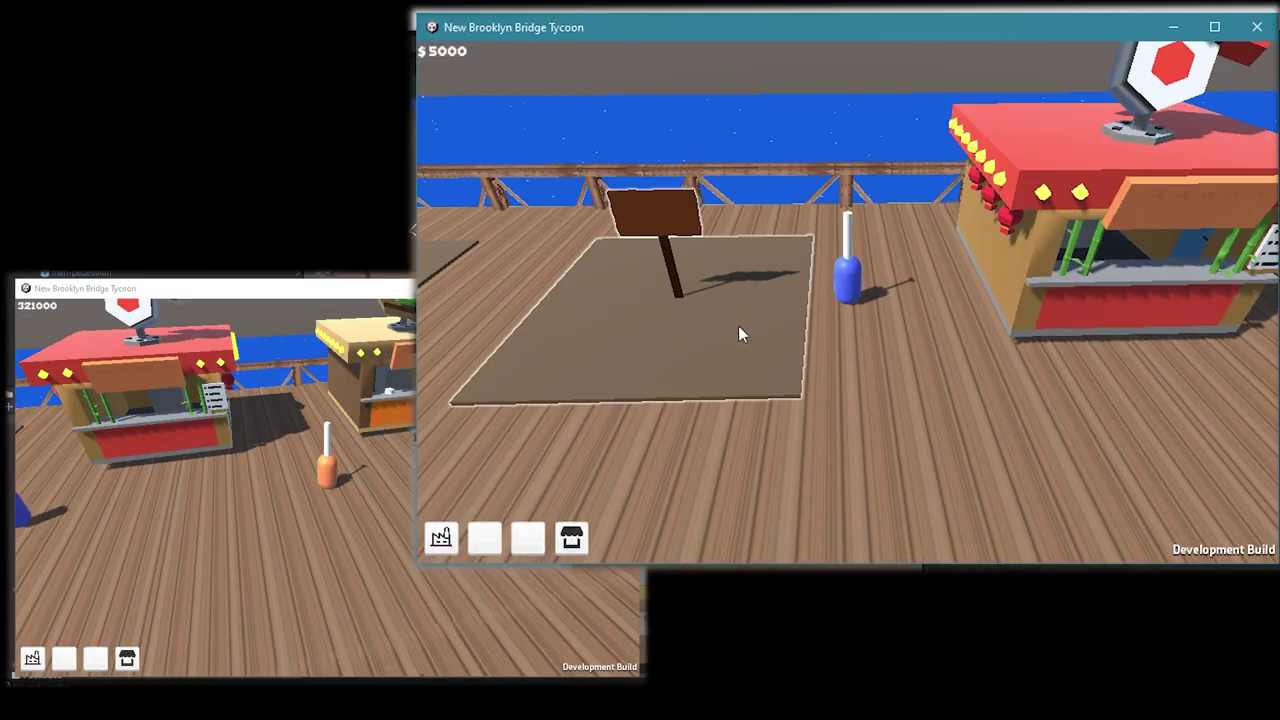
Build a sushi bar and a pizzeria on two neighbouring boardwalk plots as the blue player.
click(738, 333)
click(795, 508)
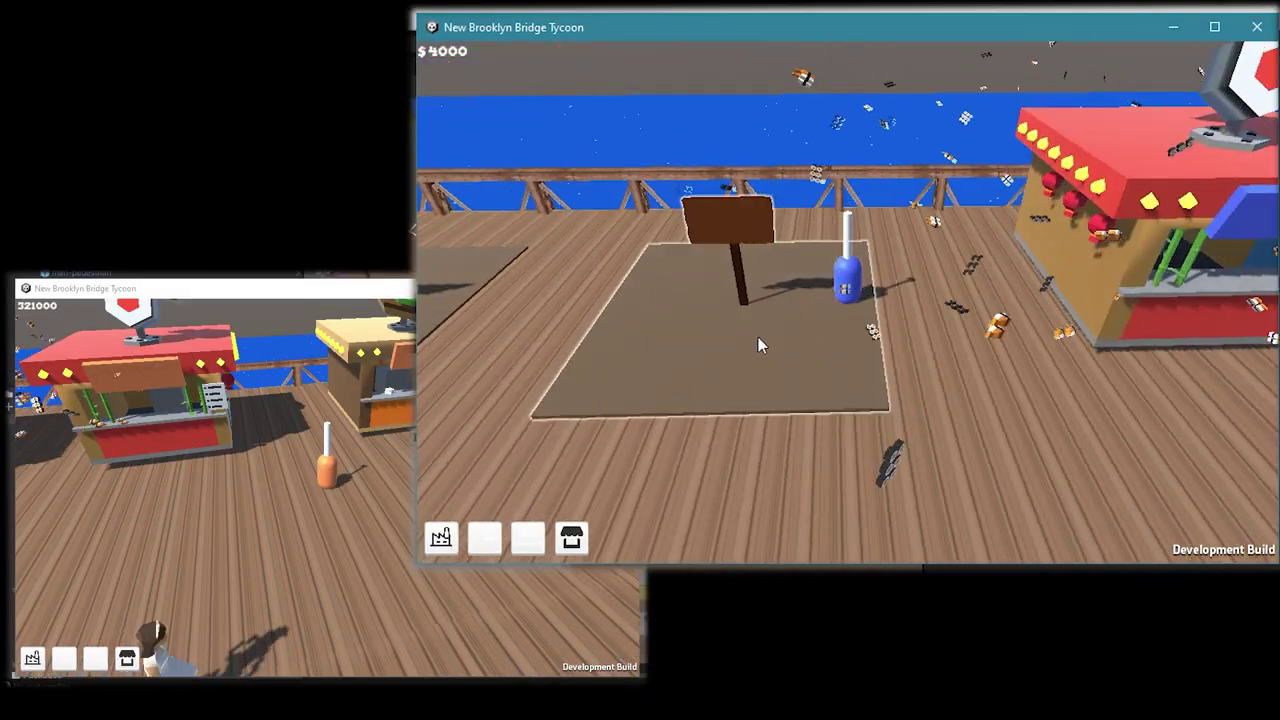
click(760, 343)
click(849, 516)
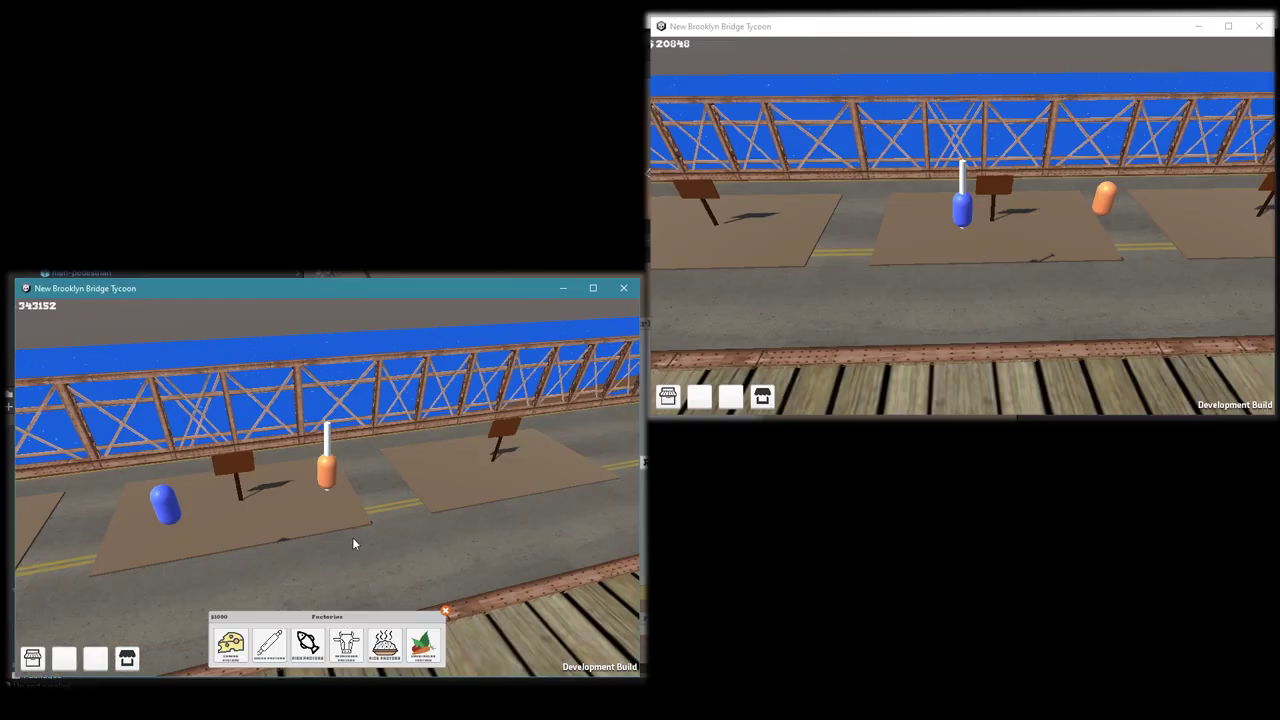
Build a meat factory as the orange player and a cheese factory on the adjacent road plot as the blue player.
click(348, 652)
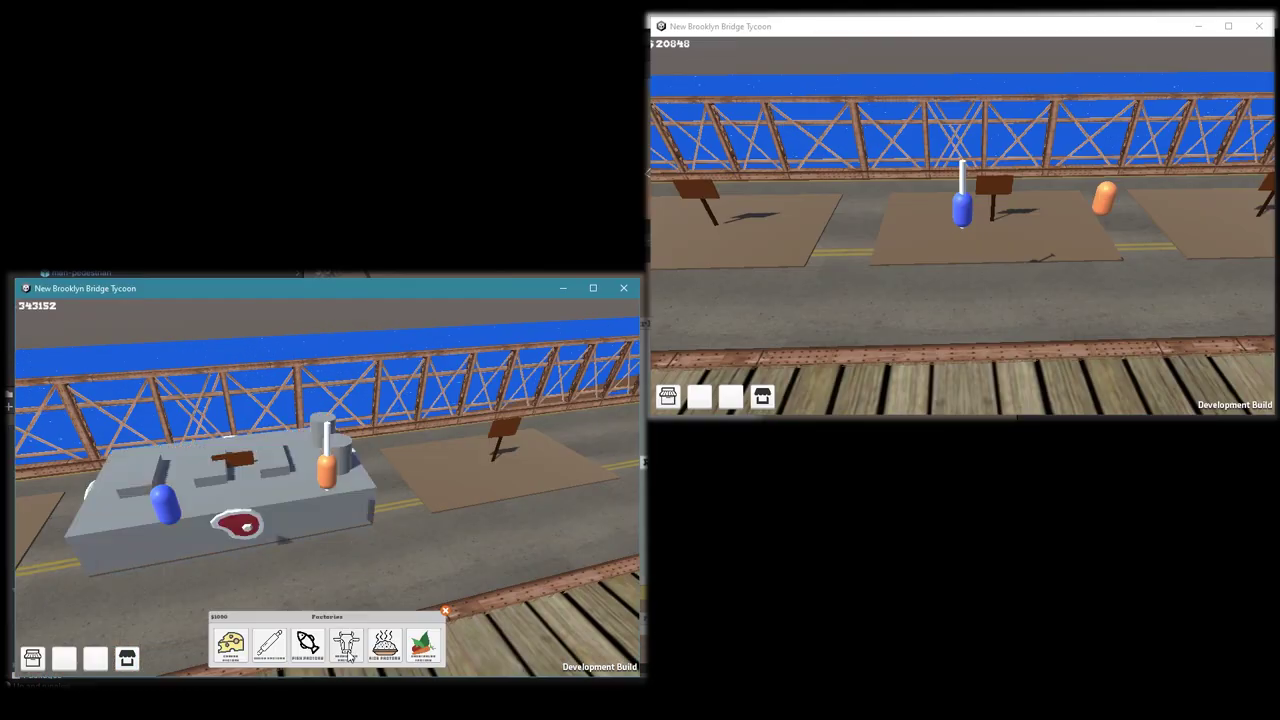
click(814, 323)
key(a)
click(866, 380)
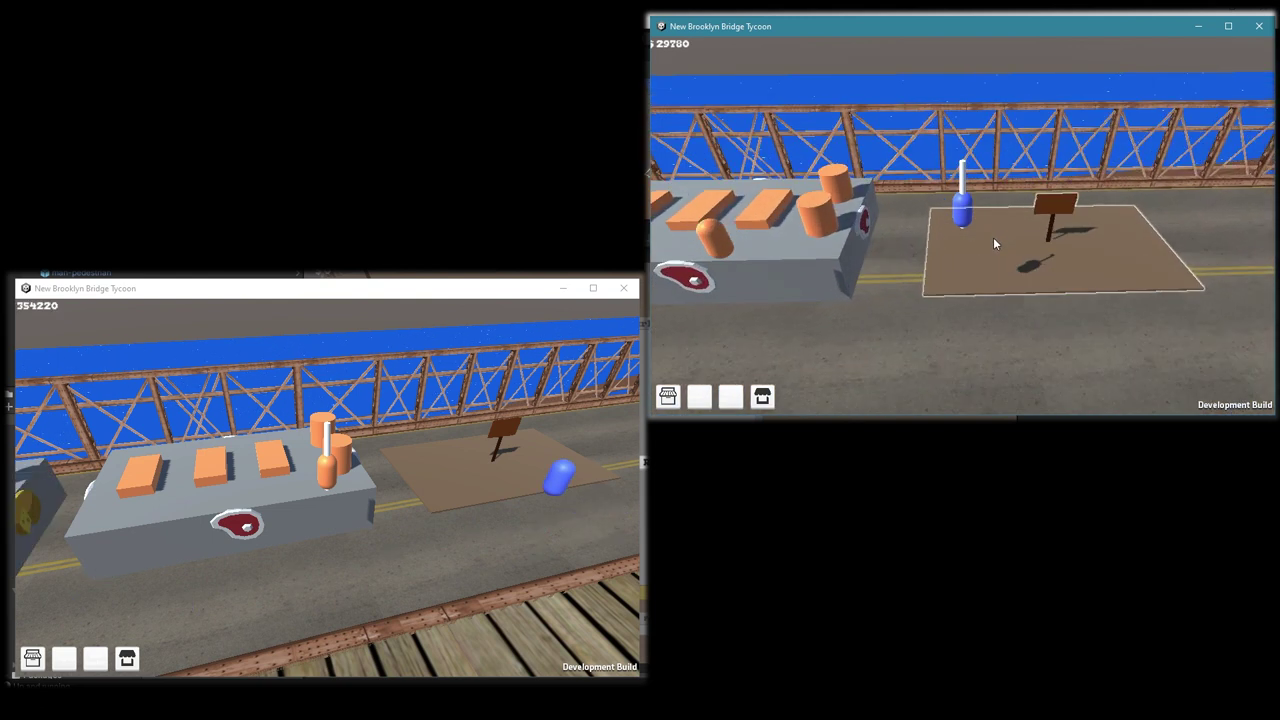
Build a rice factory on the empty road plot on the other side of the meat factory.
click(990, 255)
click(988, 375)
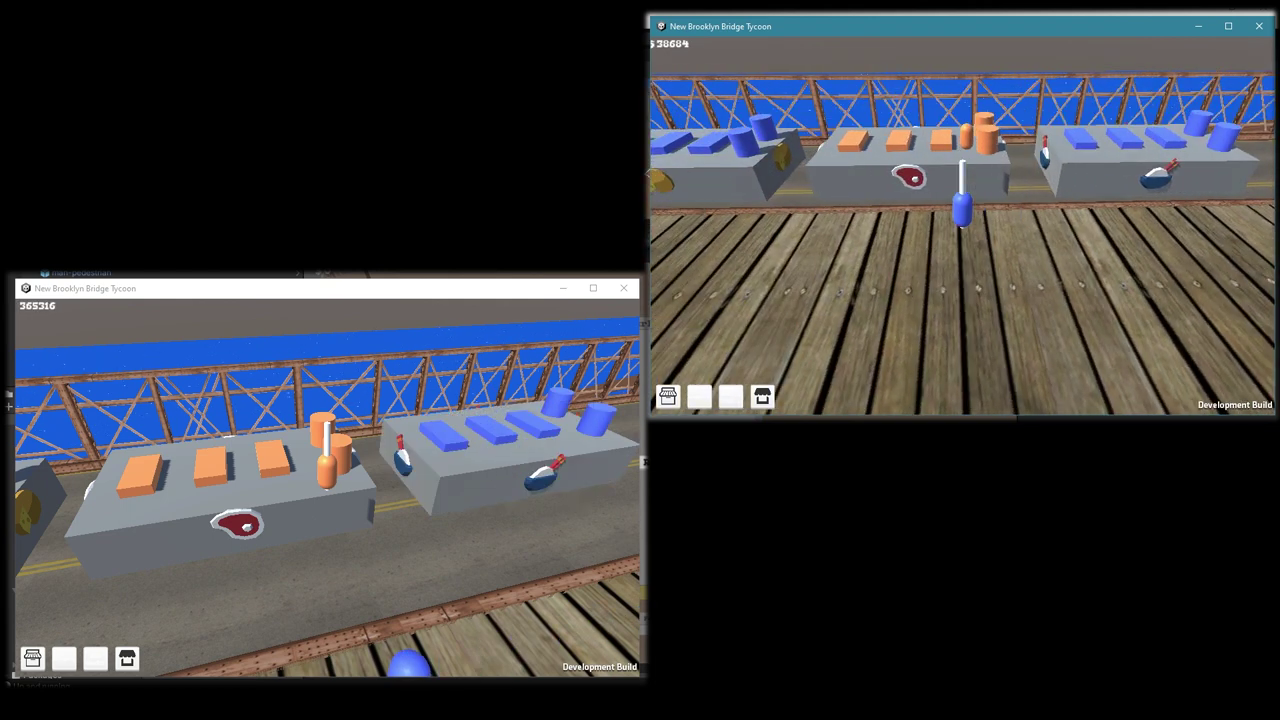
Select the empty boardwalk plot beside the burger shop as the blue player and switch to the orange player's window.
right_drag(606, 458, 388, 418)
key(d)
key(a)
key(d)
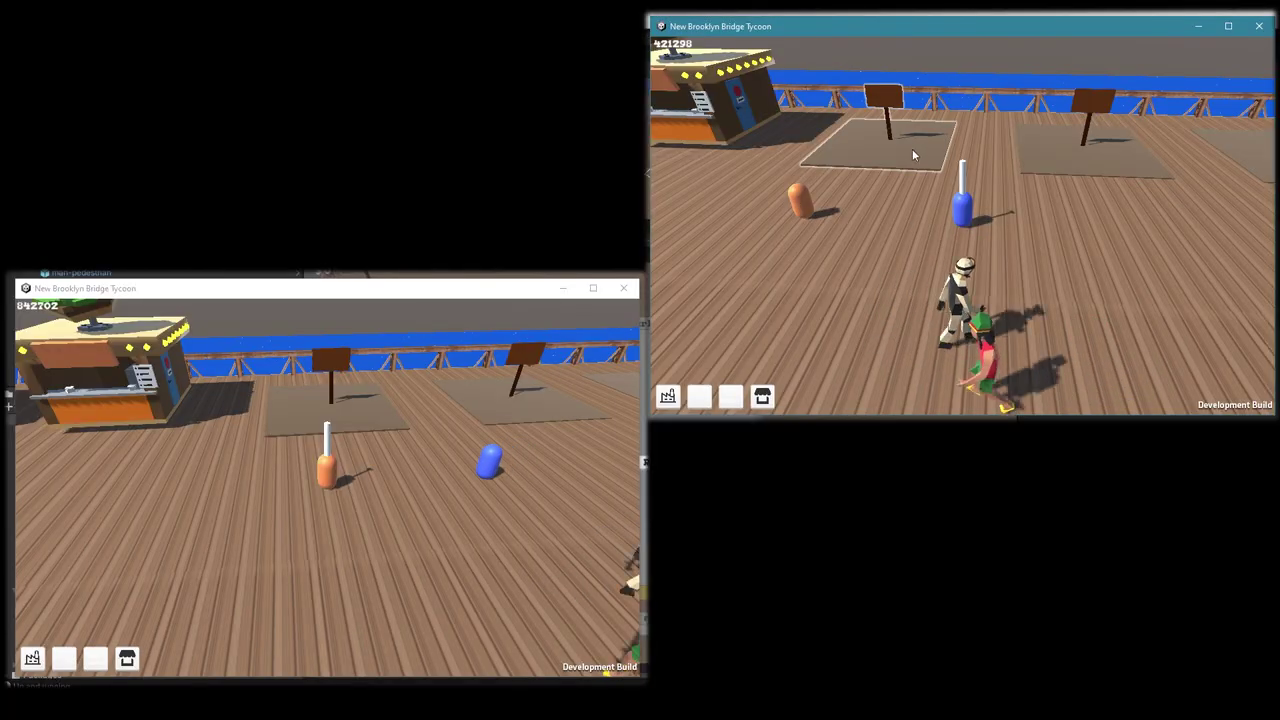
click(913, 150)
click(422, 472)
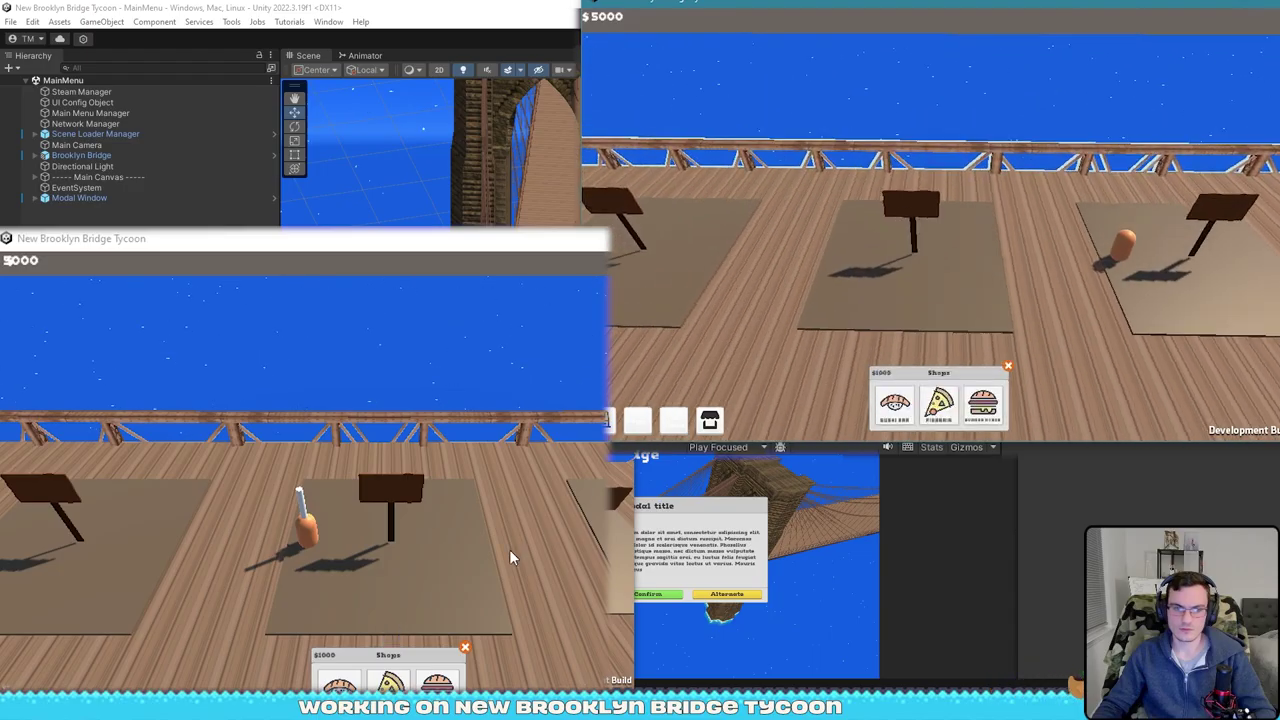
Close the shop lists in both players' windows and select an empty boardwalk plot in each.
click(467, 645)
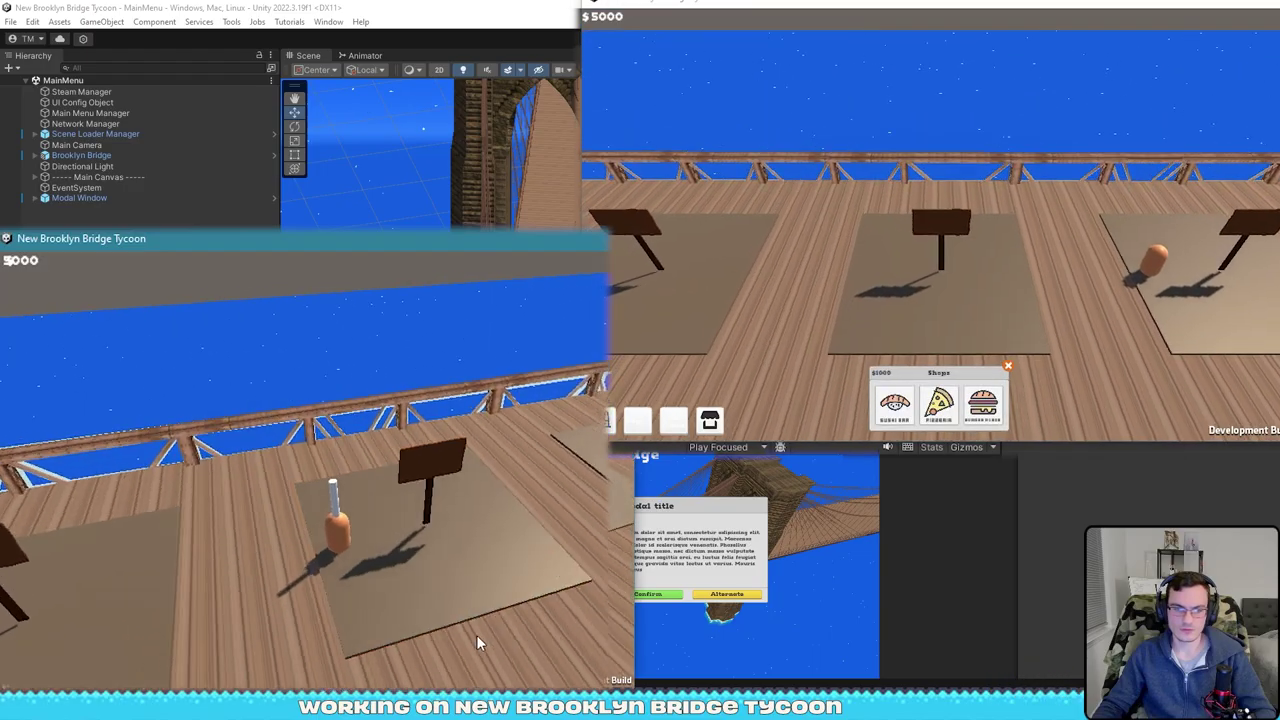
key(s)
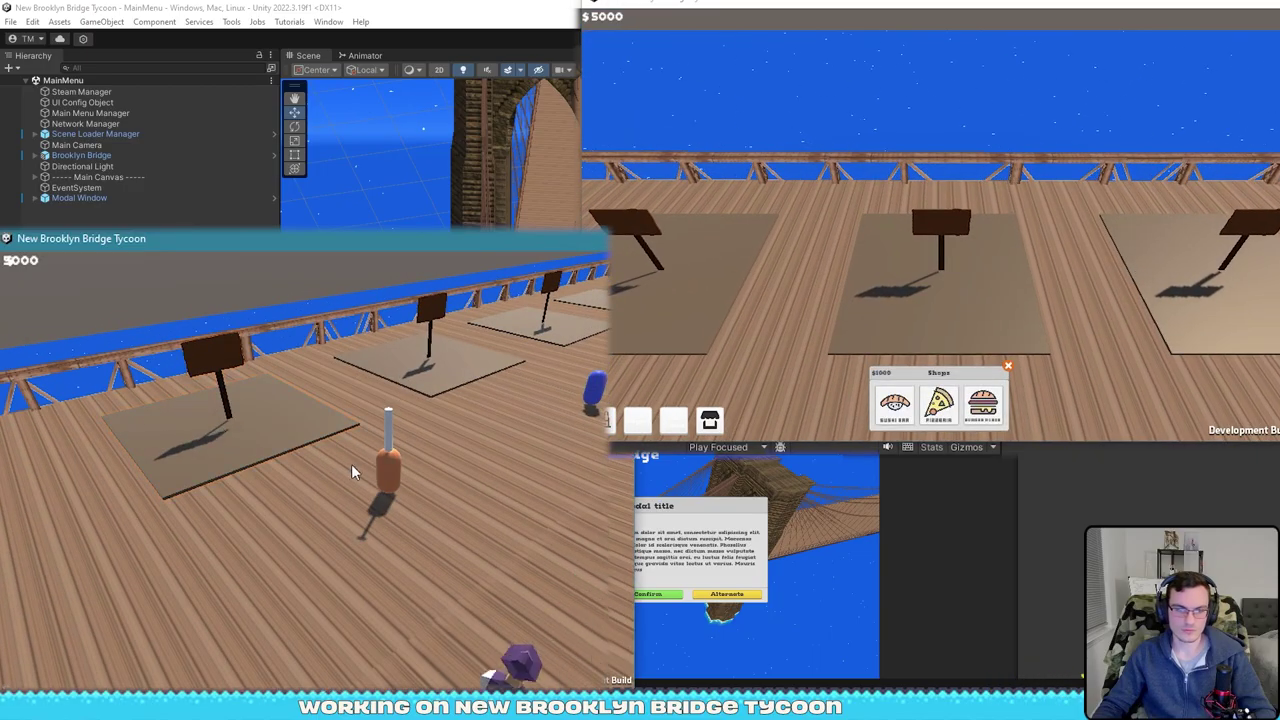
click(805, 357)
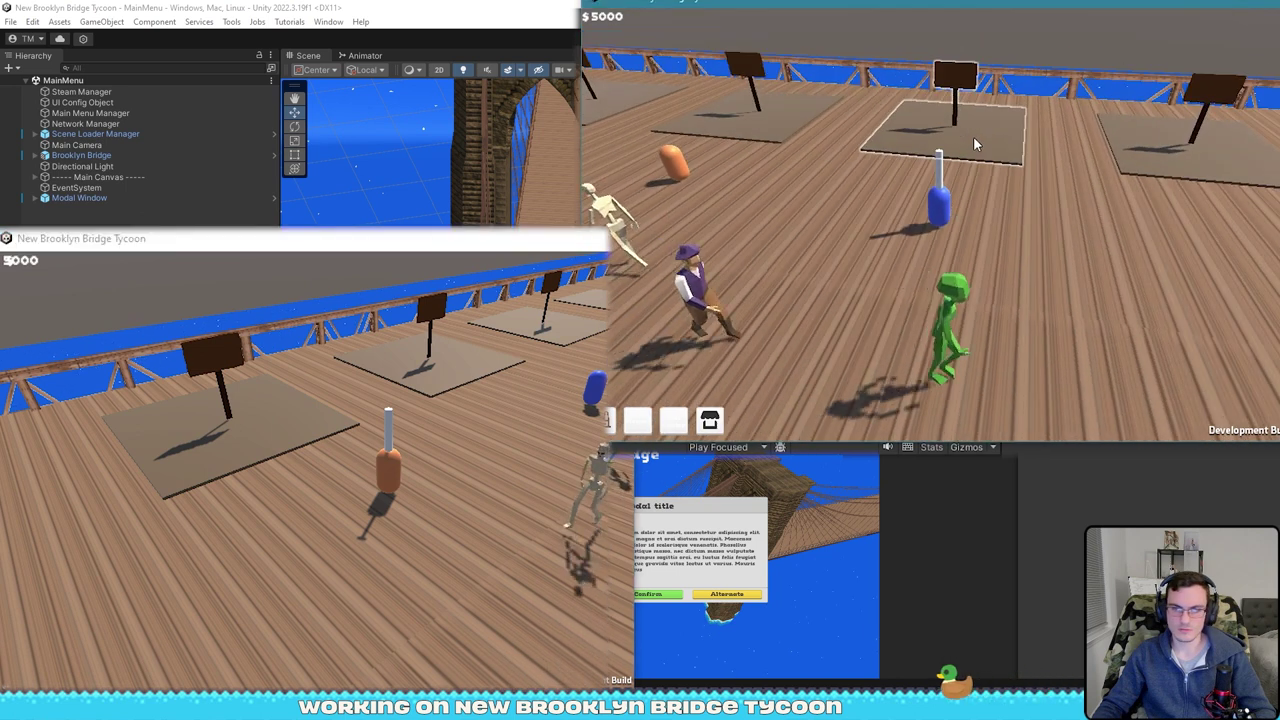
click(916, 197)
click(411, 347)
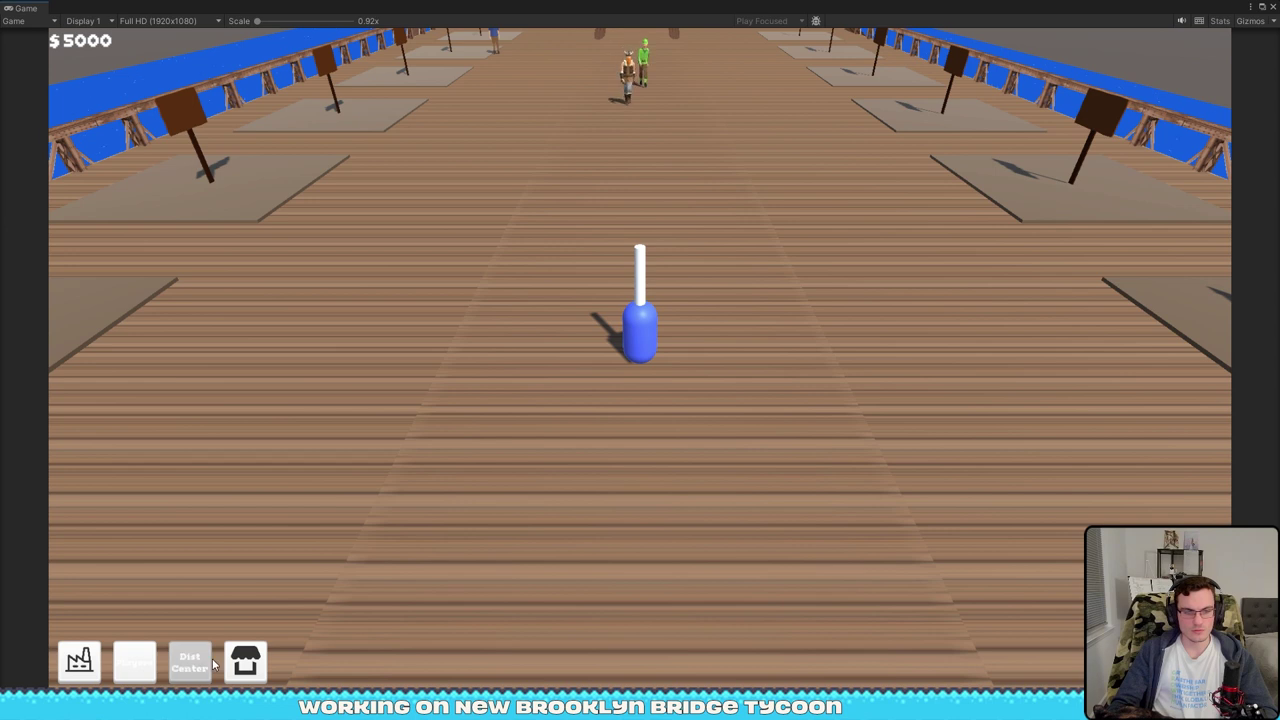
Open the Distribution Center and buy 1 cheese and 2 dough from the Market Place.
click(210, 663)
click(245, 661)
click(729, 156)
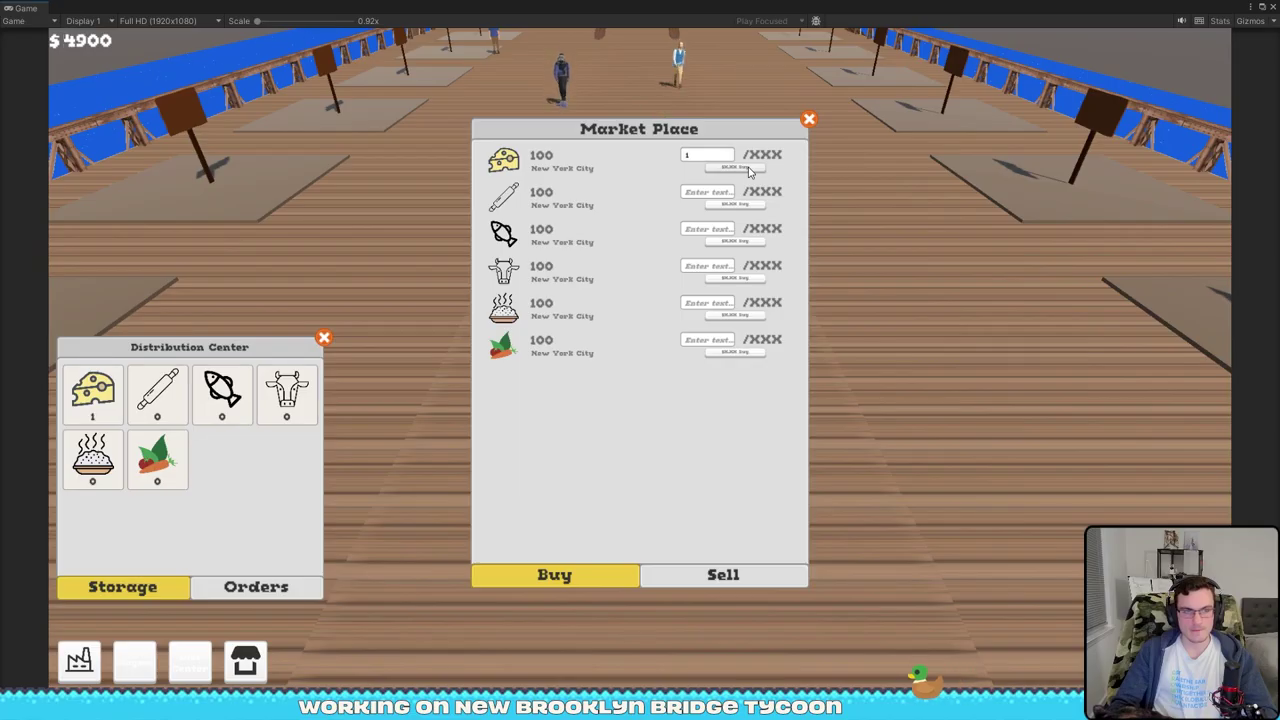
text(2)
click(726, 205)
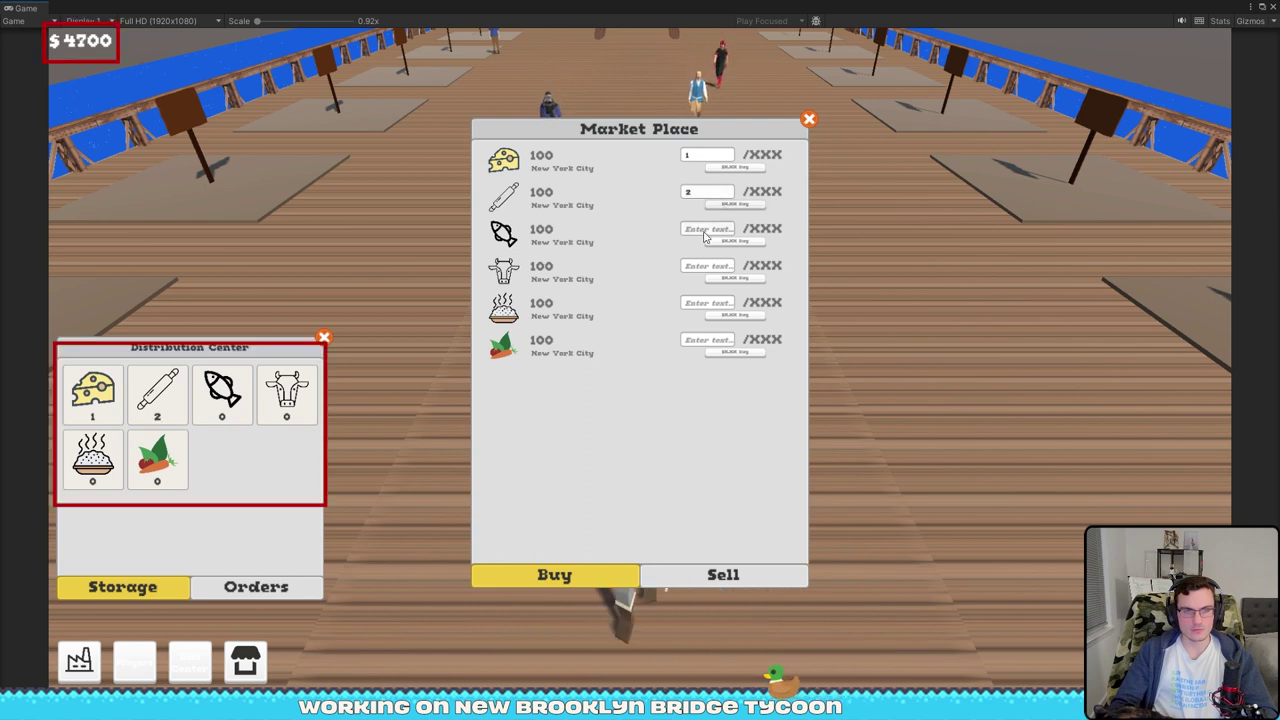
Buy 3 fish and 4 meat from the Market Place.
click(705, 231)
text(3)
click(731, 242)
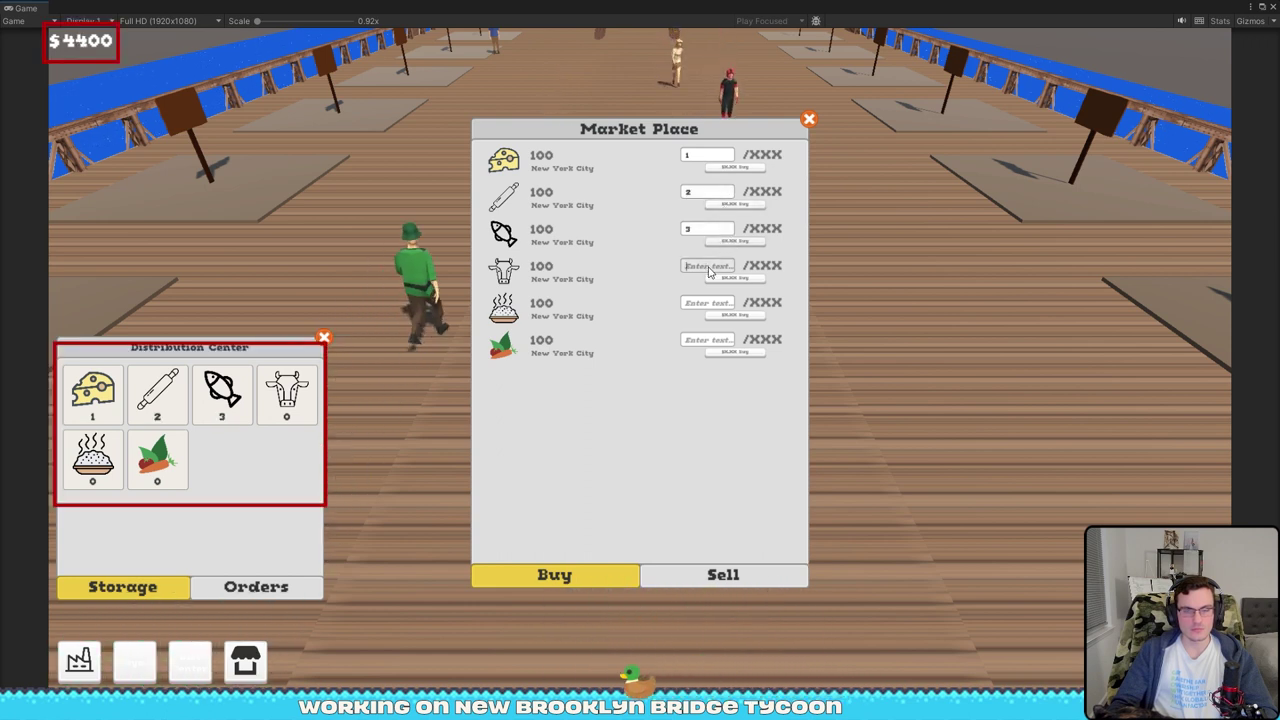
click(726, 278)
Buy 5 rice and 6 vegetables and close the Market Place.
click(707, 303)
text(5)
click(727, 316)
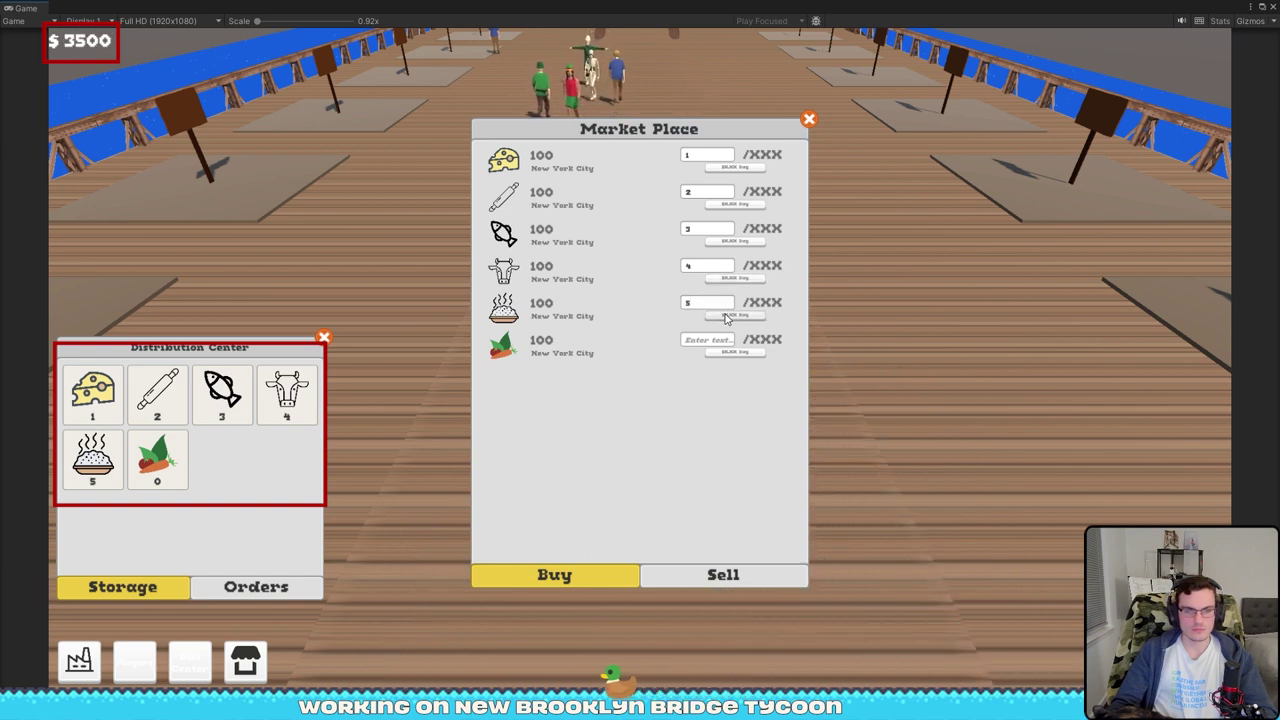
text(6)
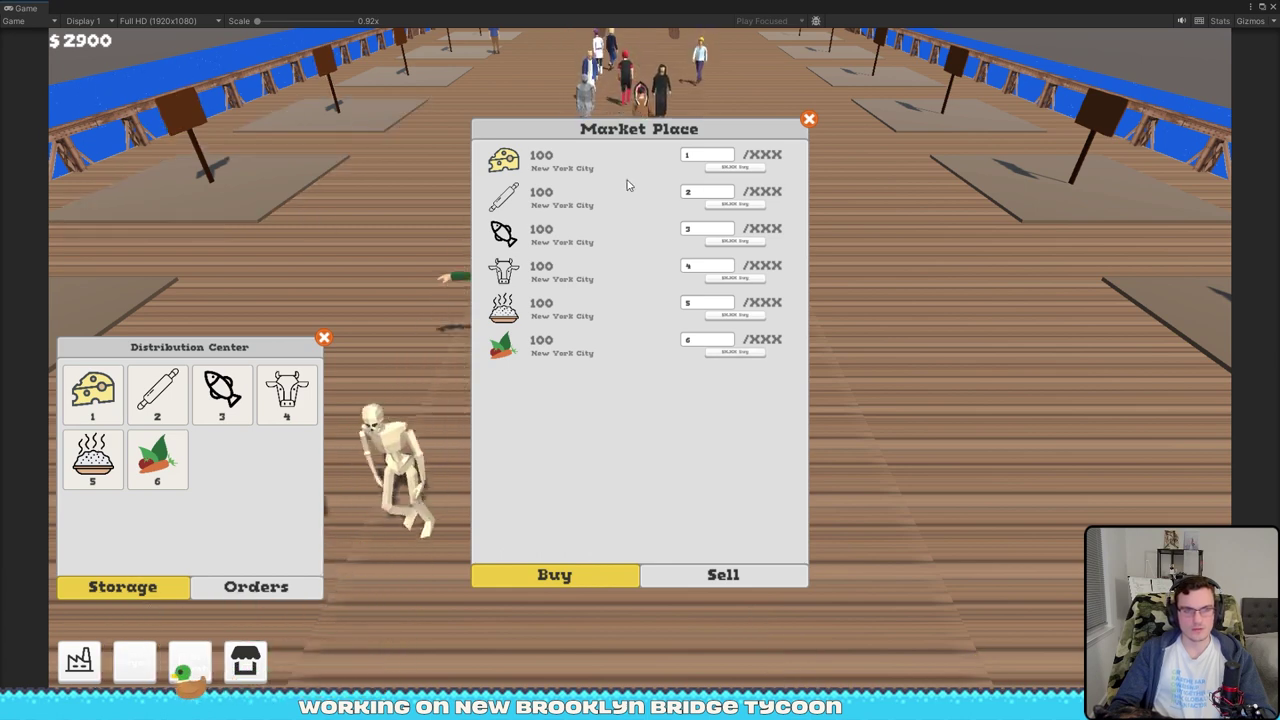
click(808, 119)
Build a pizzeria on a nearby empty boardwalk plot and show the Distribution Center's orders.
click(1048, 195)
click(643, 634)
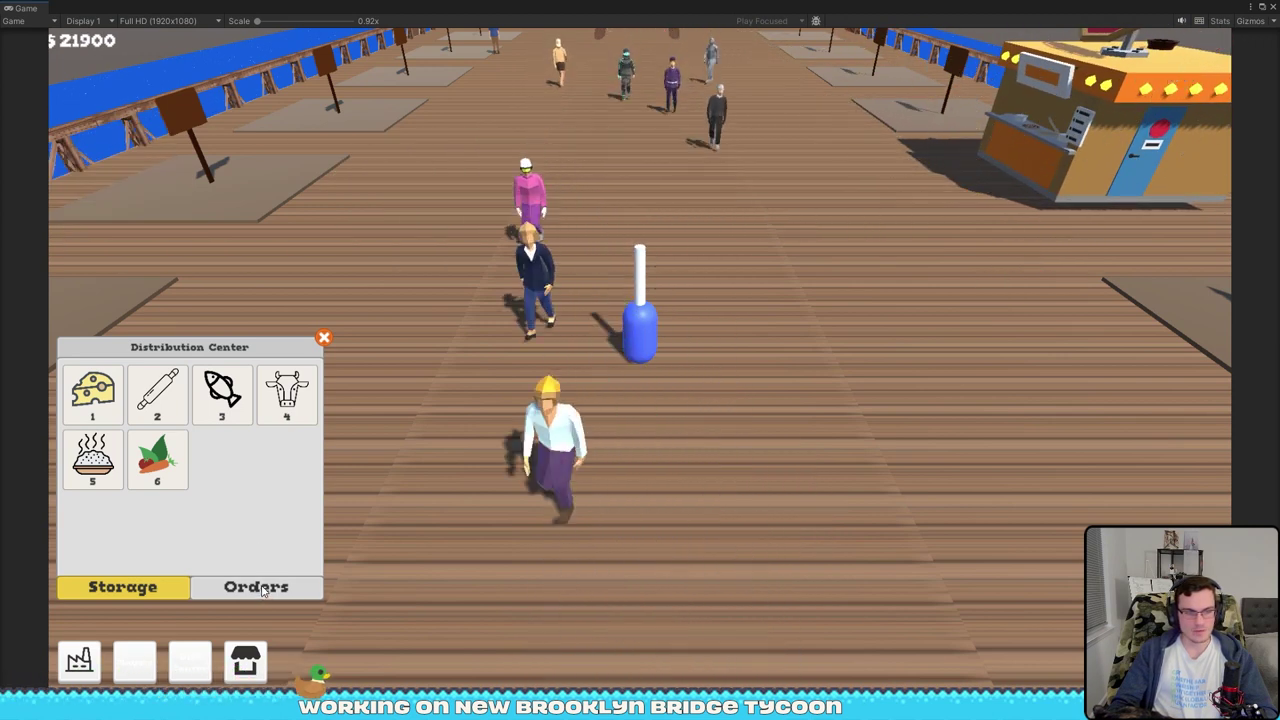
click(257, 587)
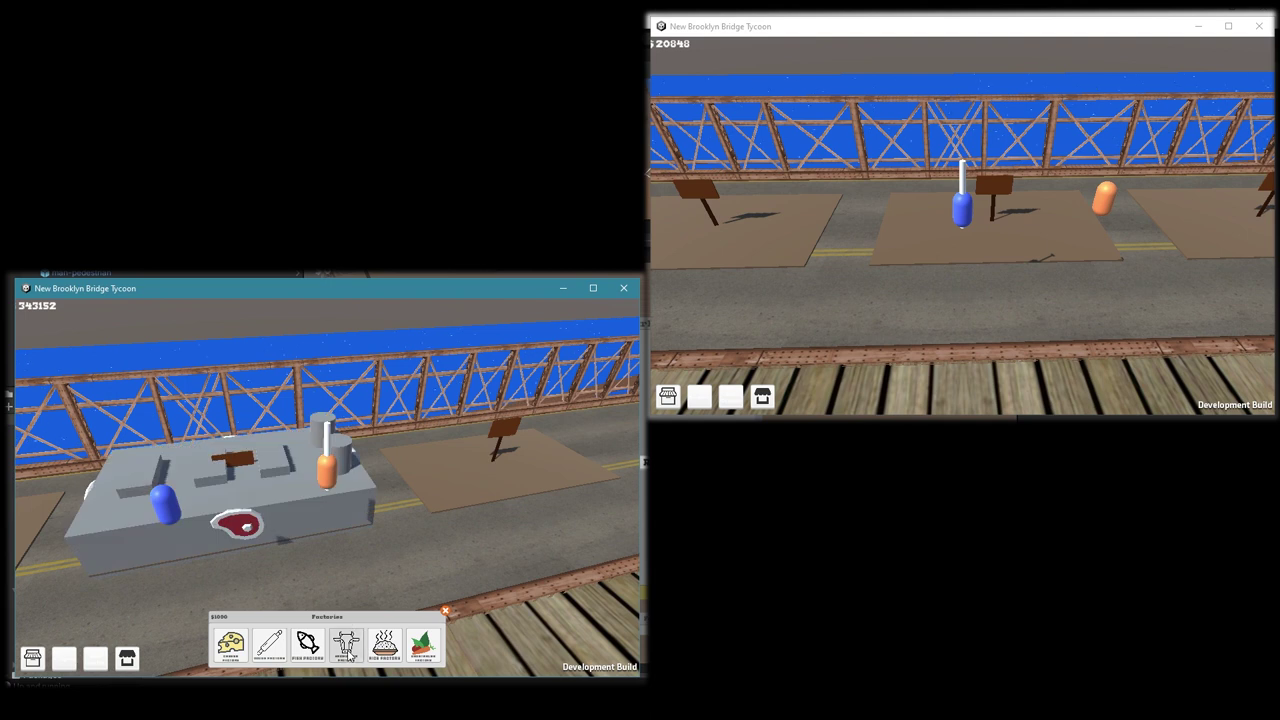
Place a meat factory for the orange player and a cheese factory beside it for the blue player on the road deck.
click(347, 648)
click(817, 323)
key(a)
click(856, 248)
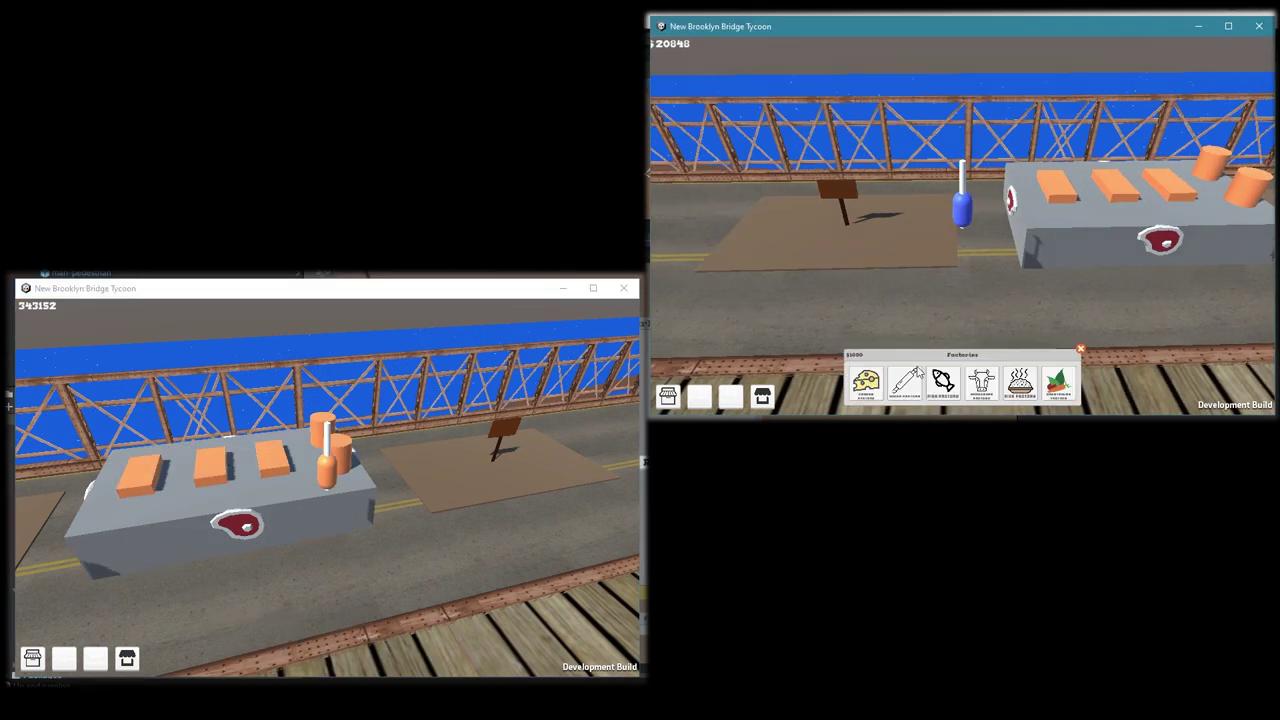
click(868, 380)
Build the blue player's rice factory on the empty plot on the far side of the meat factory.
key(d)
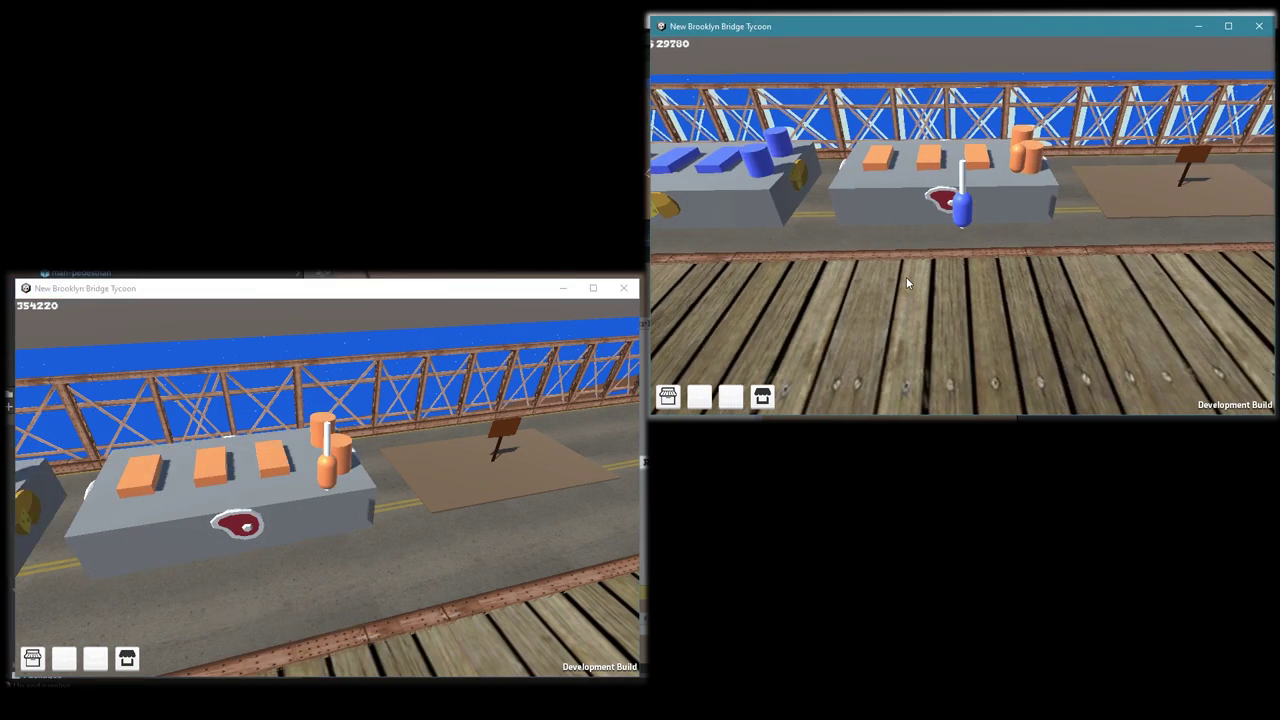
click(990, 250)
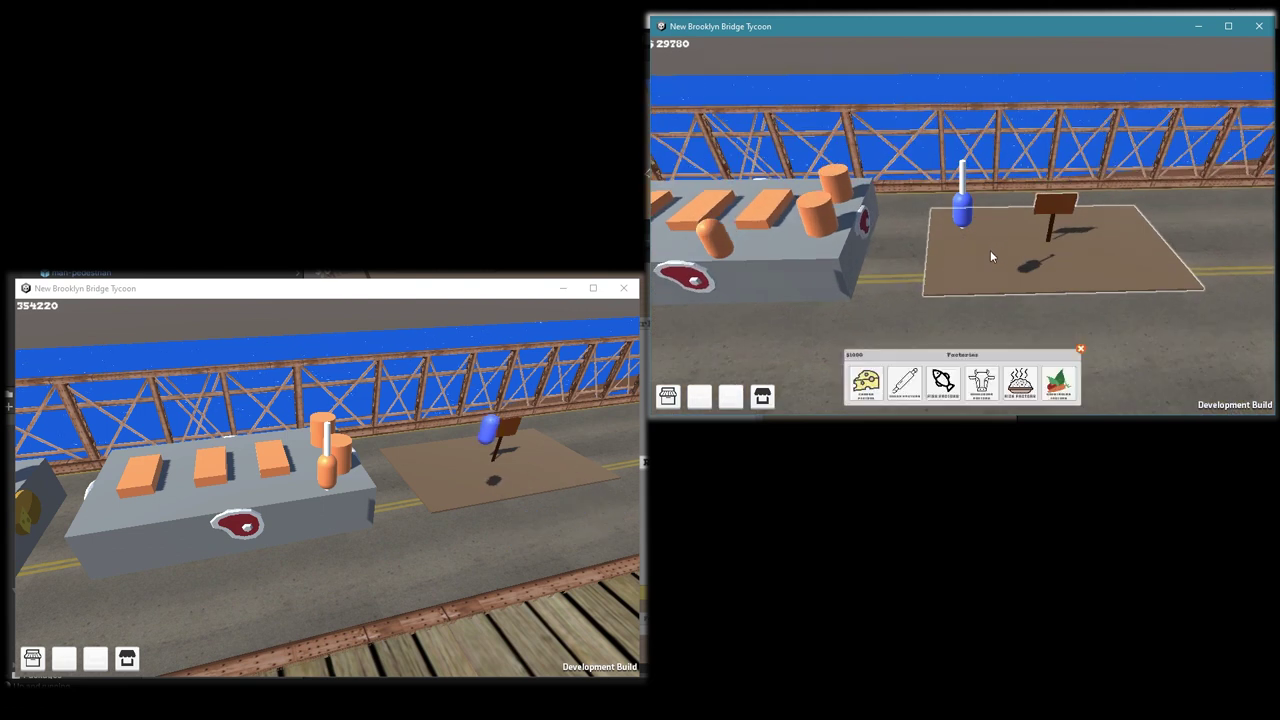
click(1010, 383)
key(s)
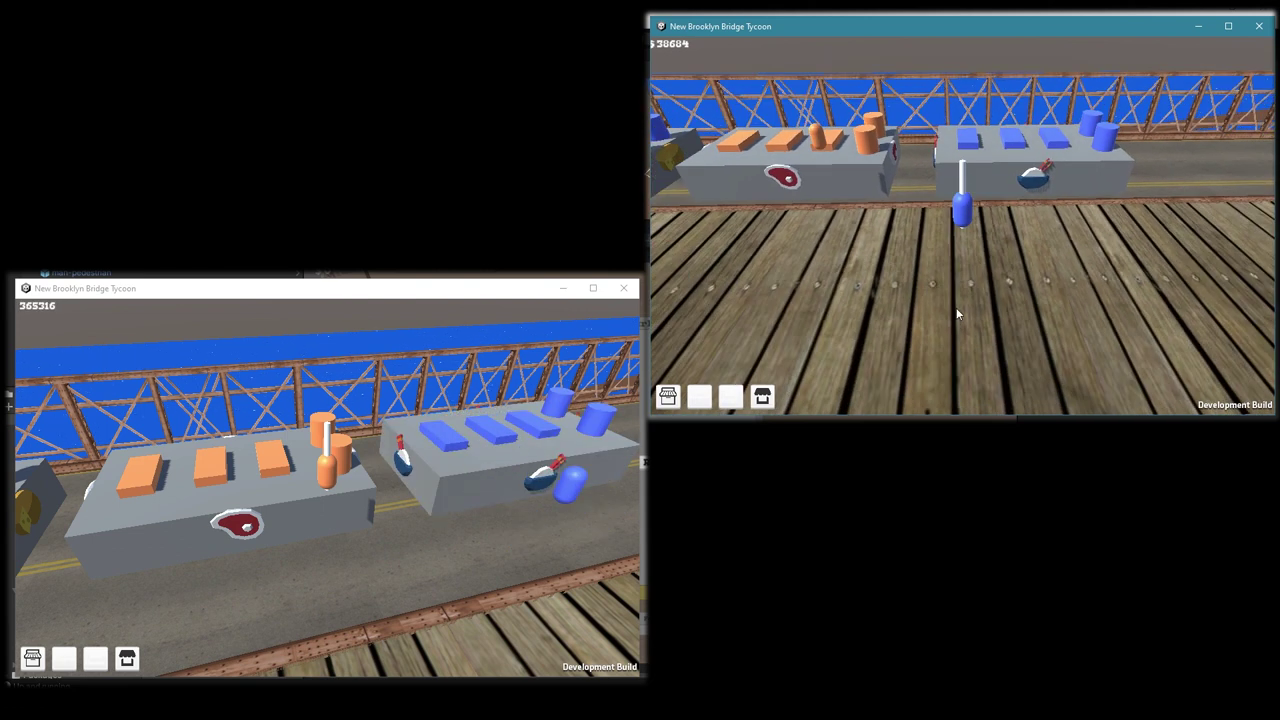